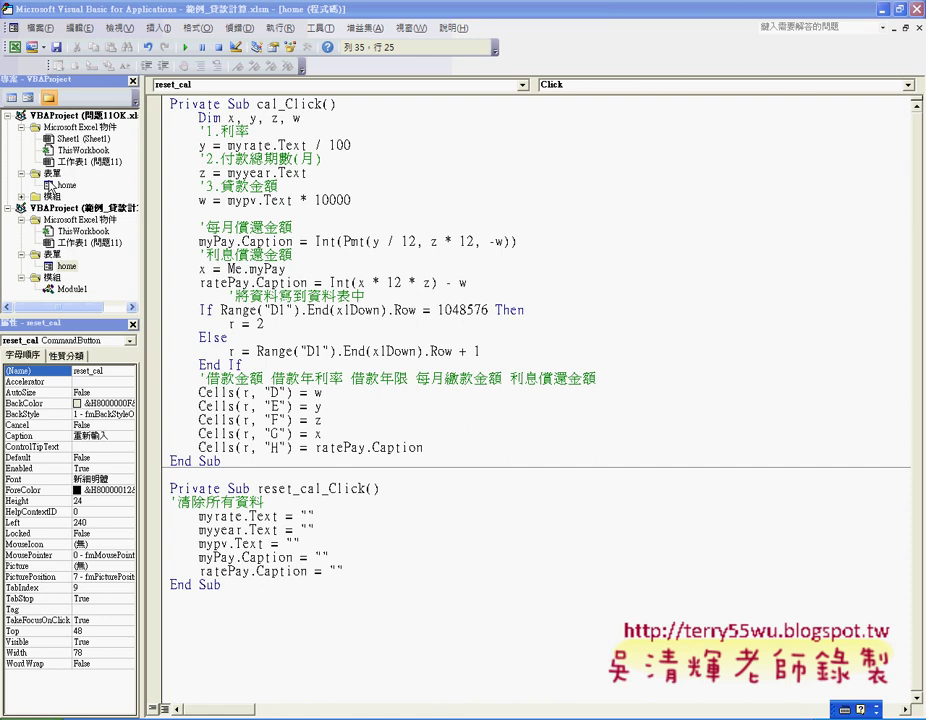
Step: Inspect the loan form's design and its record button, then return to the Excel worksheet
double_click(66, 185)
click(425, 209)
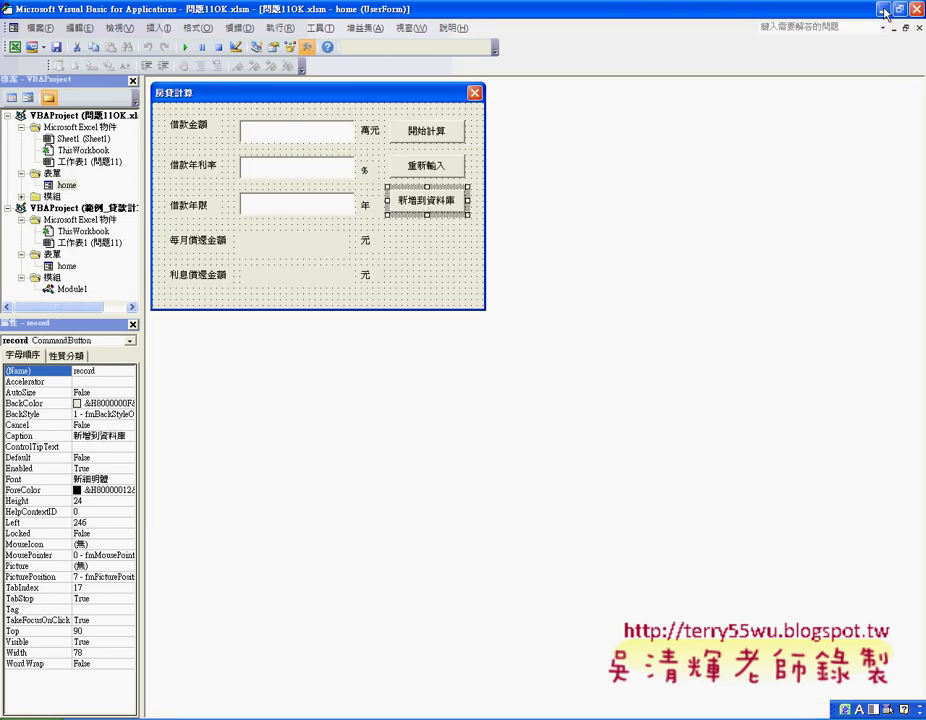
key(alt+F11)
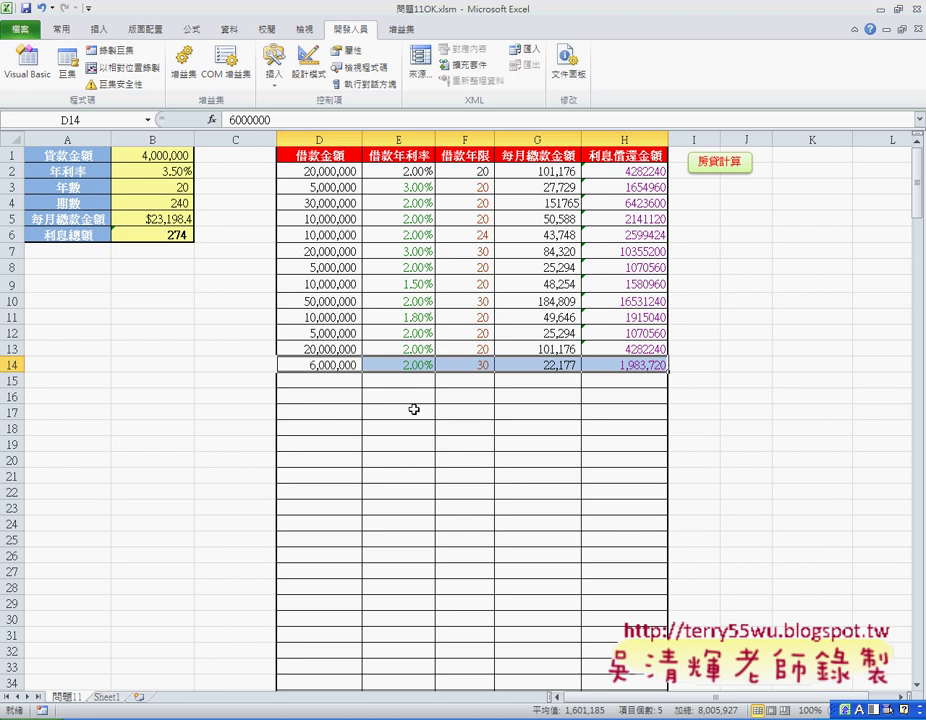
Step: Run the 房貸計算 form with 700 萬元, 1.5% rate and 20 years, adding row 15
click(720, 161)
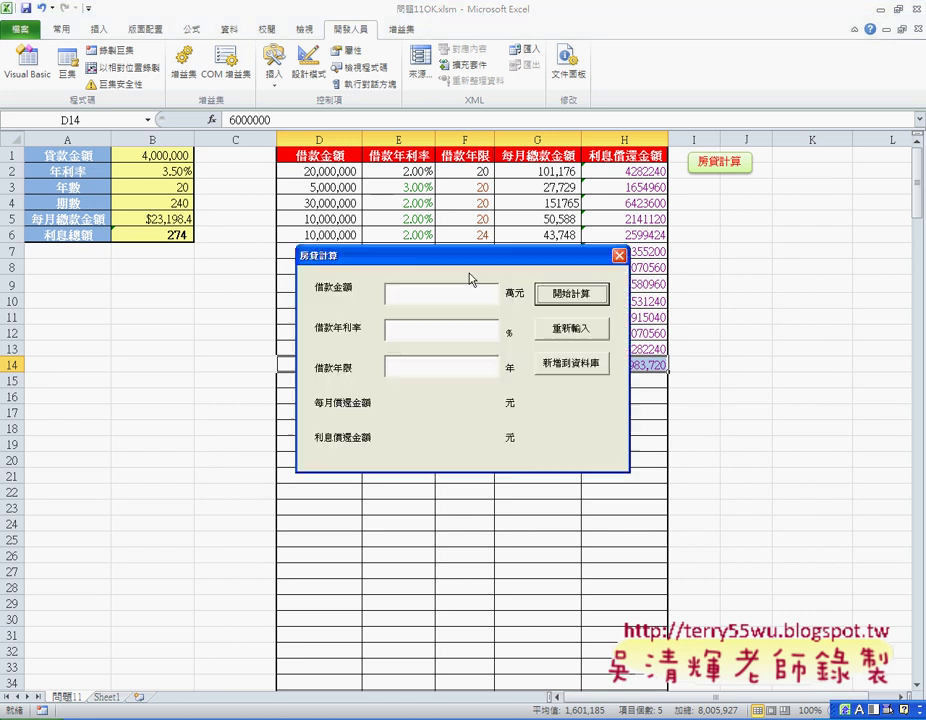
drag(470, 268, 463, 422)
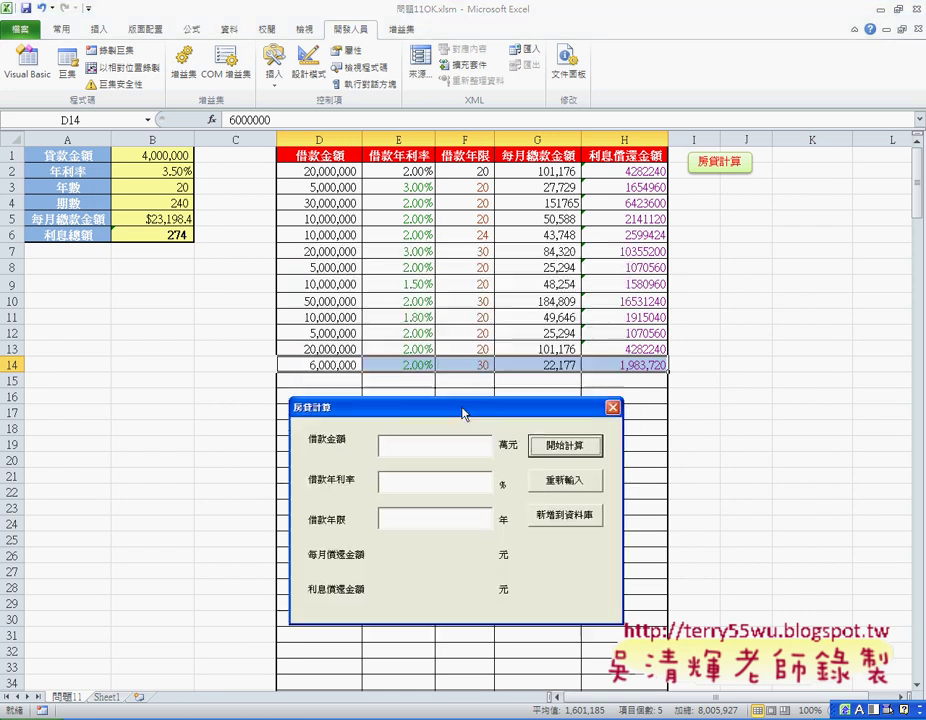
click(434, 452)
text(700)
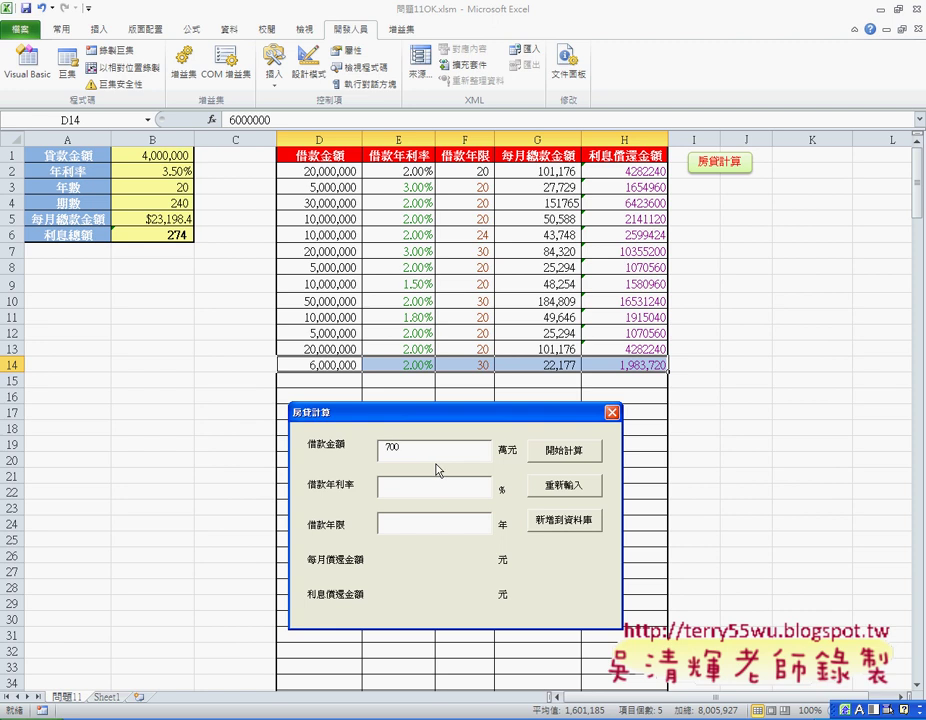
key(Tab)
text(1)
text(.5)
key(Tab)
text(20)
key(Return)
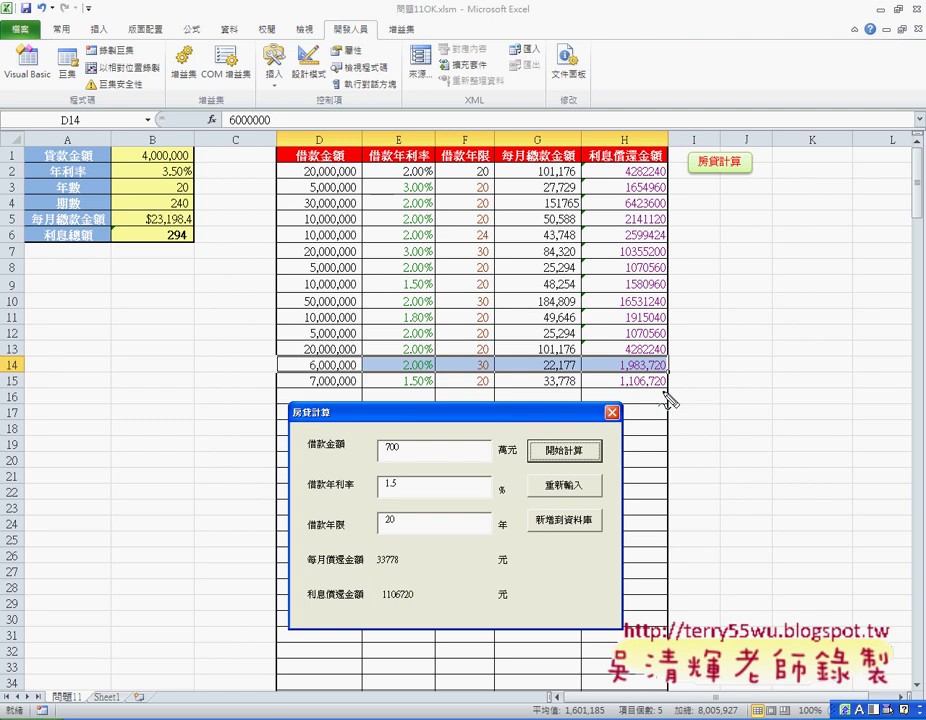
Step: Annotate the new row 15, the database-save button and the form title for emphasis
mouse_move(667, 398)
mouse_down()
mouse_move(598, 378)
mouse_move(676, 392)
mouse_up()
mouse_move(598, 534)
mouse_down()
mouse_move(533, 535)
mouse_move(598, 535)
mouse_up()
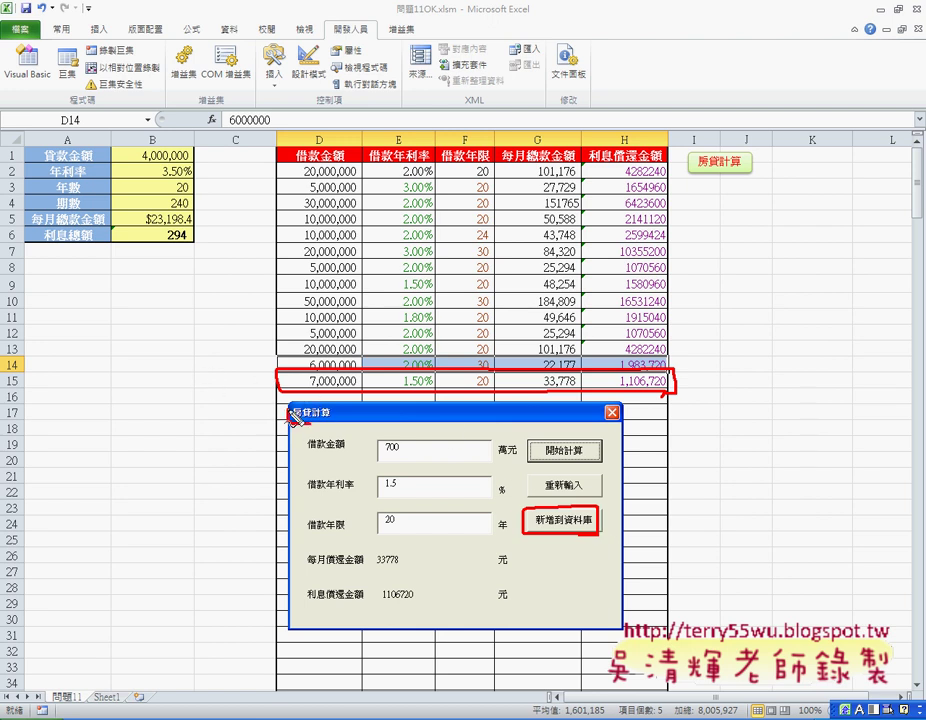
drag(291, 405, 308, 422)
Step: Clear the annotations, save the 7,000,000 loan to Access, and close the calculator form
key(Escape)
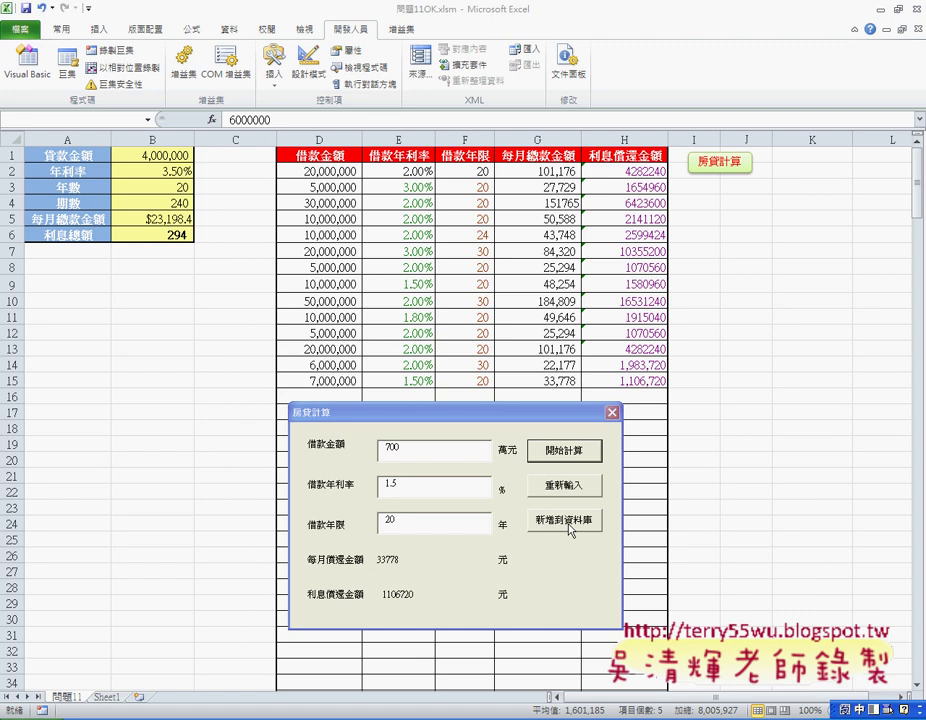
click(570, 528)
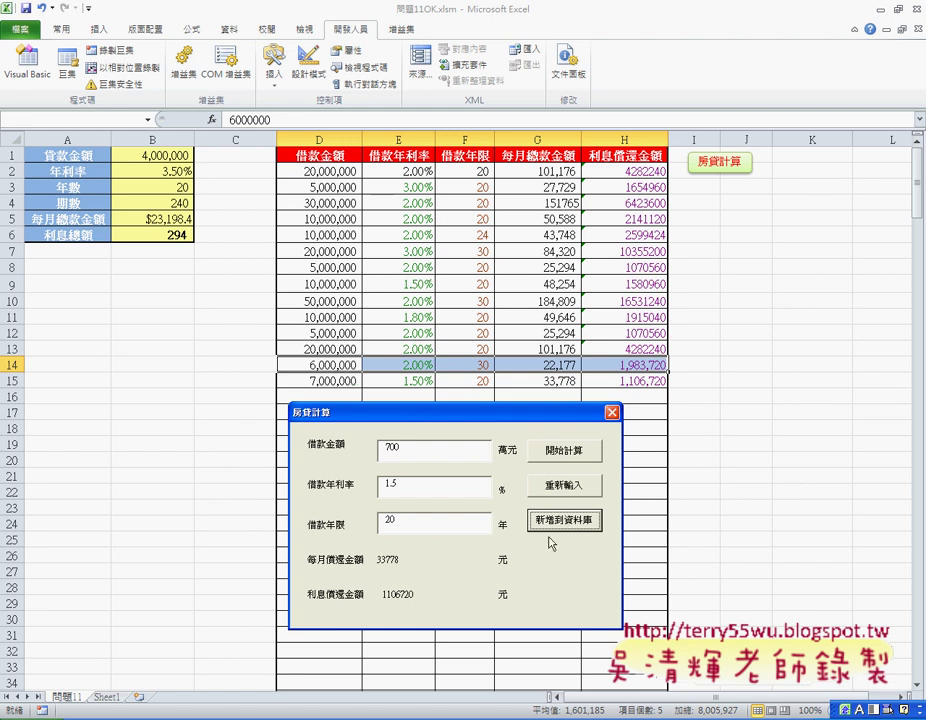
click(612, 412)
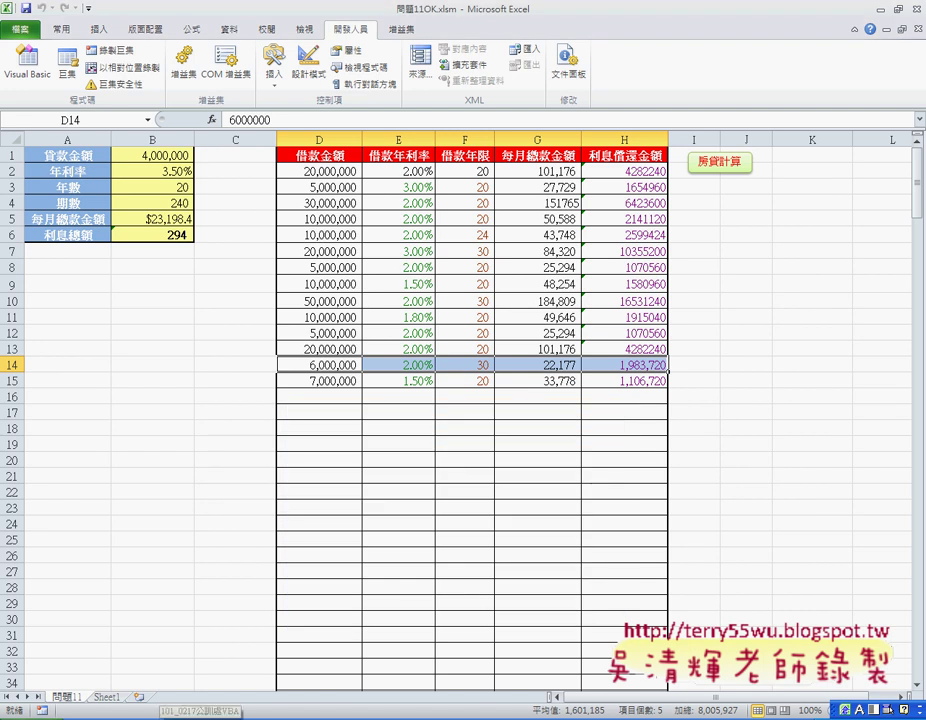
Step: Open 房貸.accdb from the desktop EXCEL_VBA範例 folder in Access
click(883, 10)
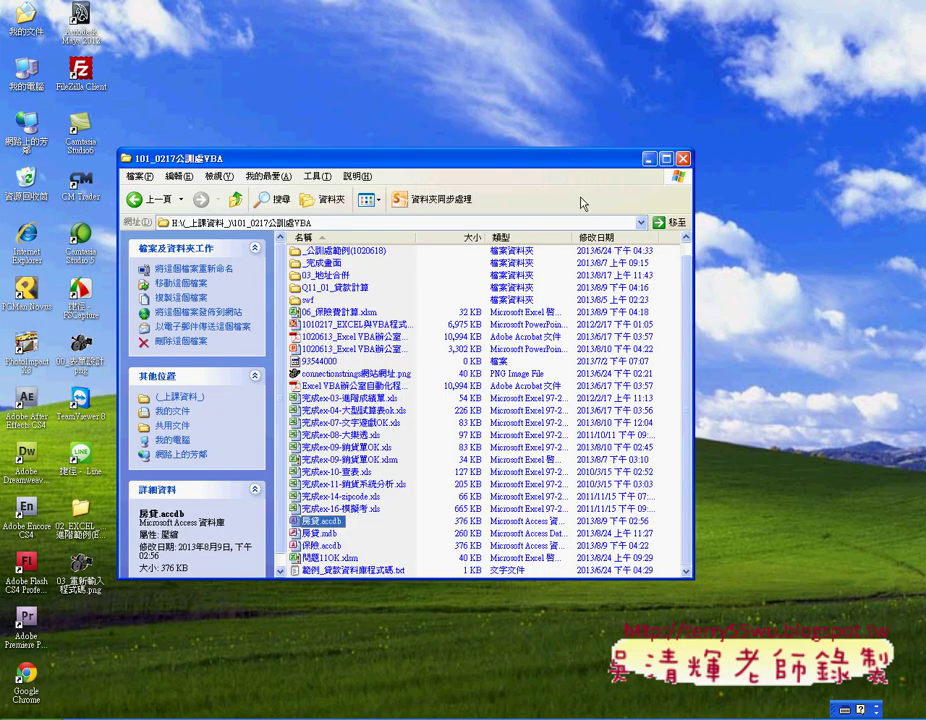
click(650, 158)
double_click(84, 514)
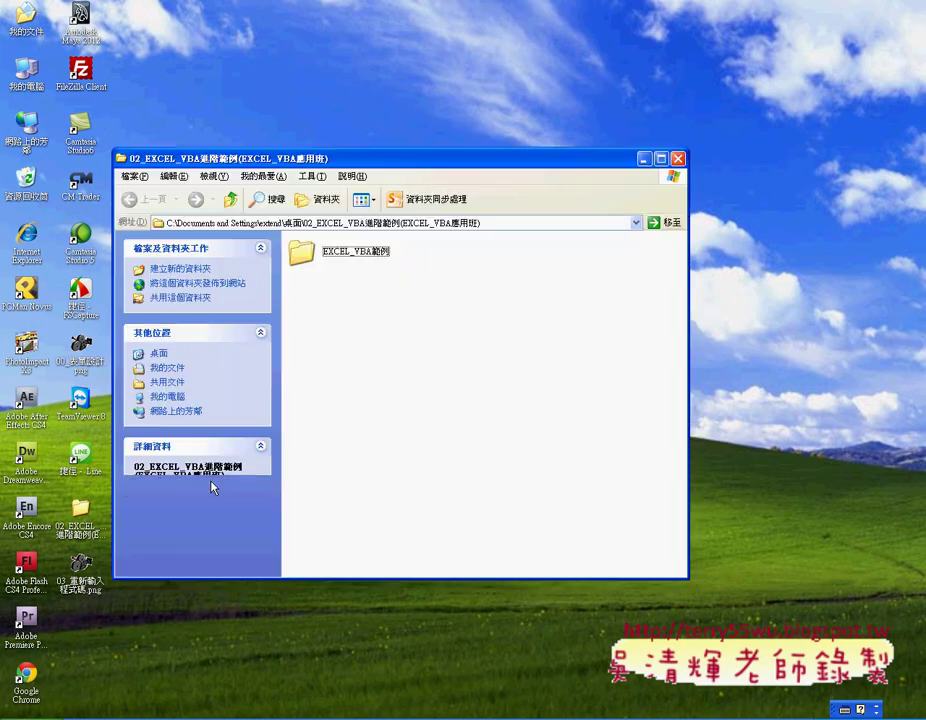
double_click(372, 254)
scroll(555, 380, down, 3)
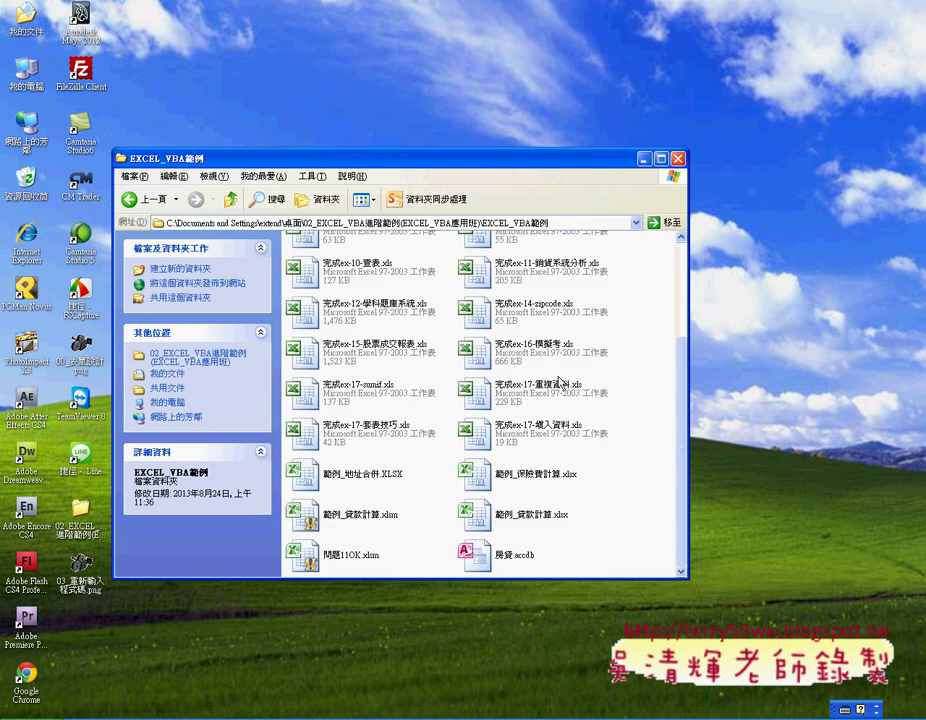
click(512, 550)
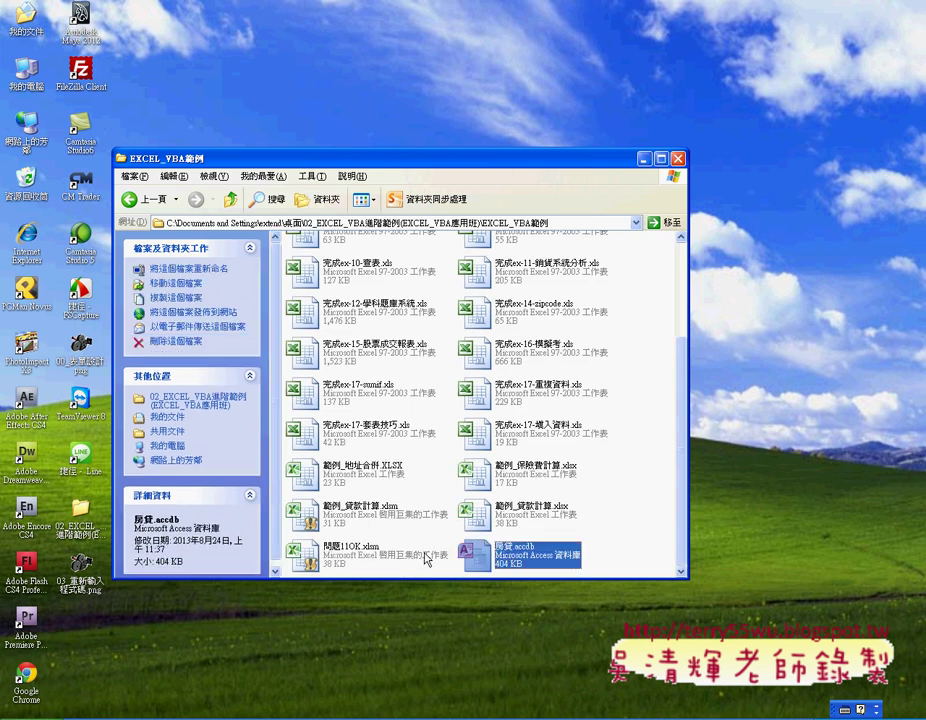
double_click(484, 556)
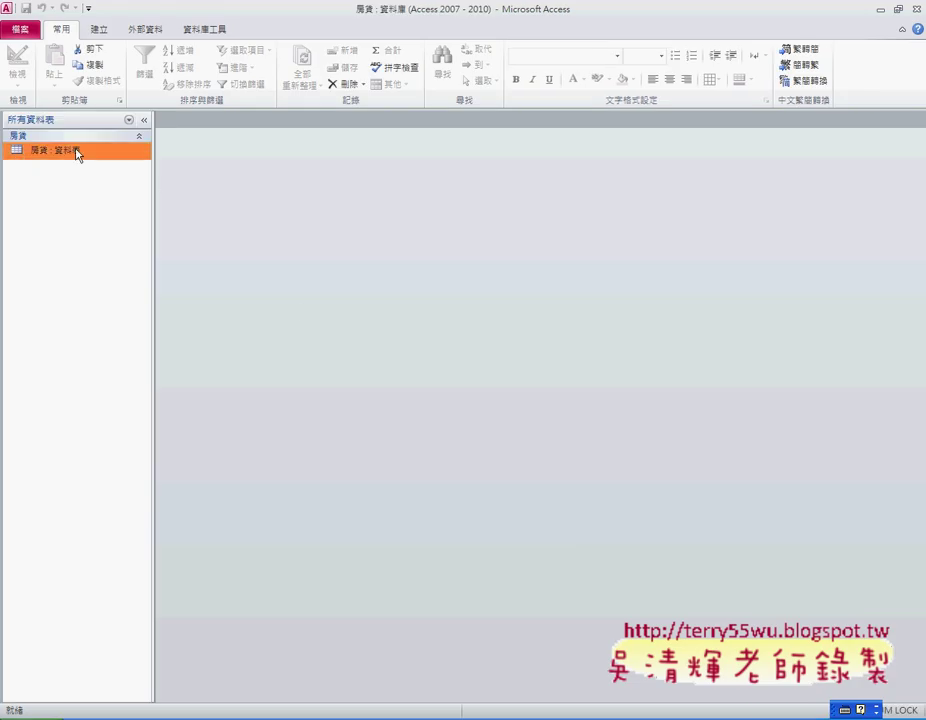
Step: Check the new 7,000,000 record in the 房貸 datasheet, then open the table in Design View
double_click(76, 151)
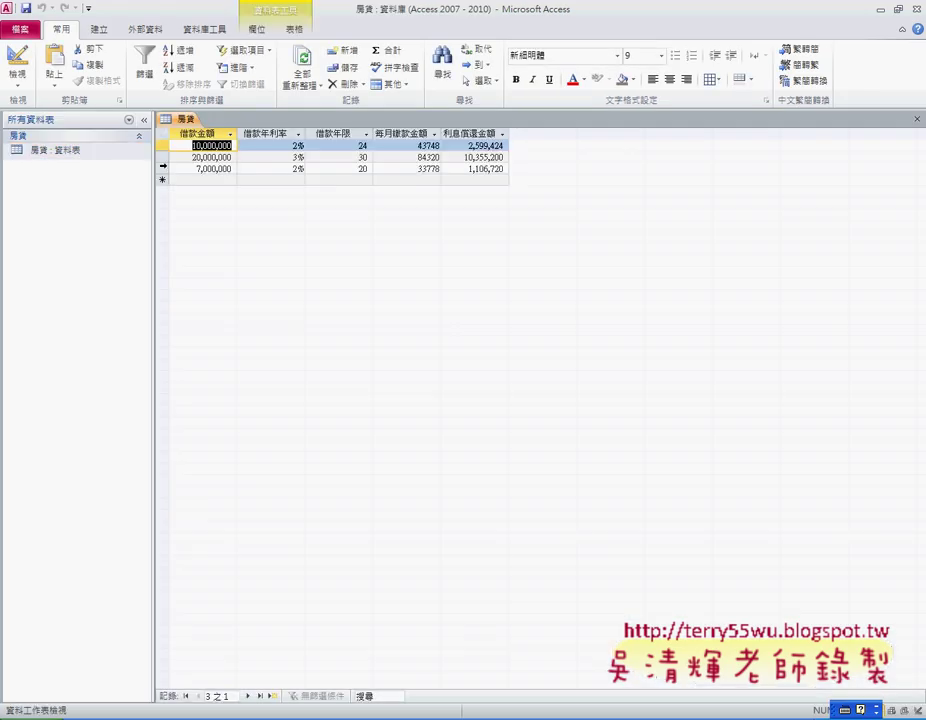
click(161, 169)
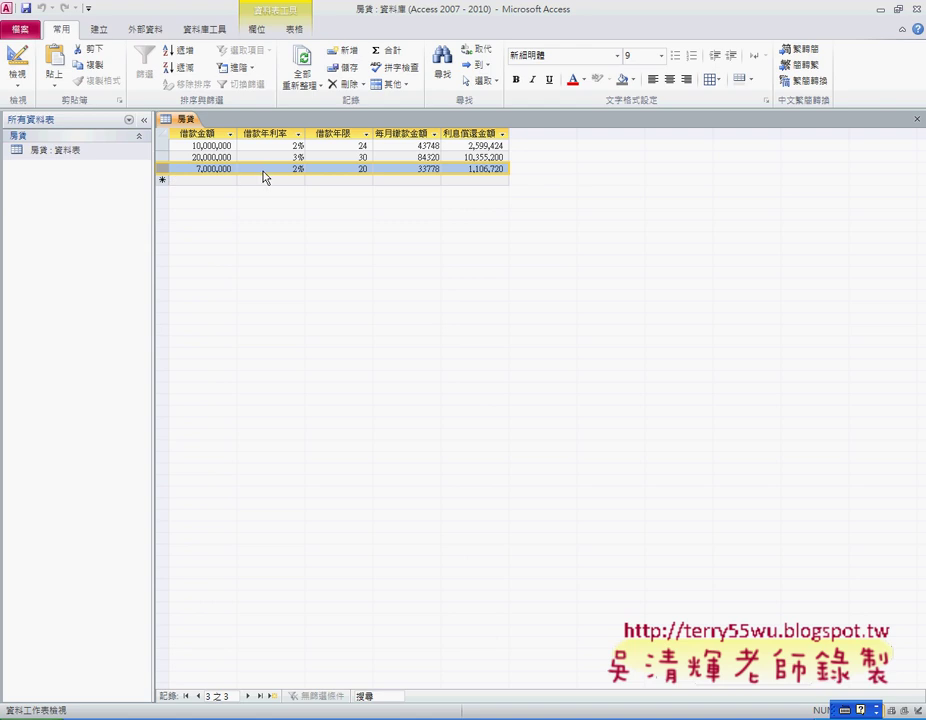
right_click(88, 151)
click(196, 178)
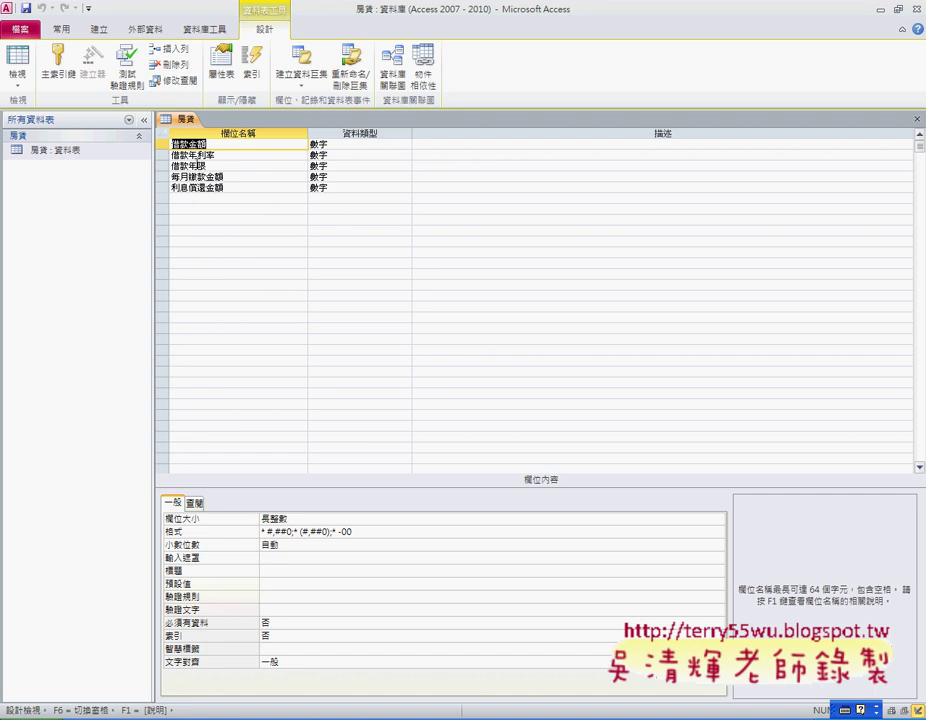
Step: Set the 借款年利率 field's Format property to 百分比
key(Down)
click(331, 154)
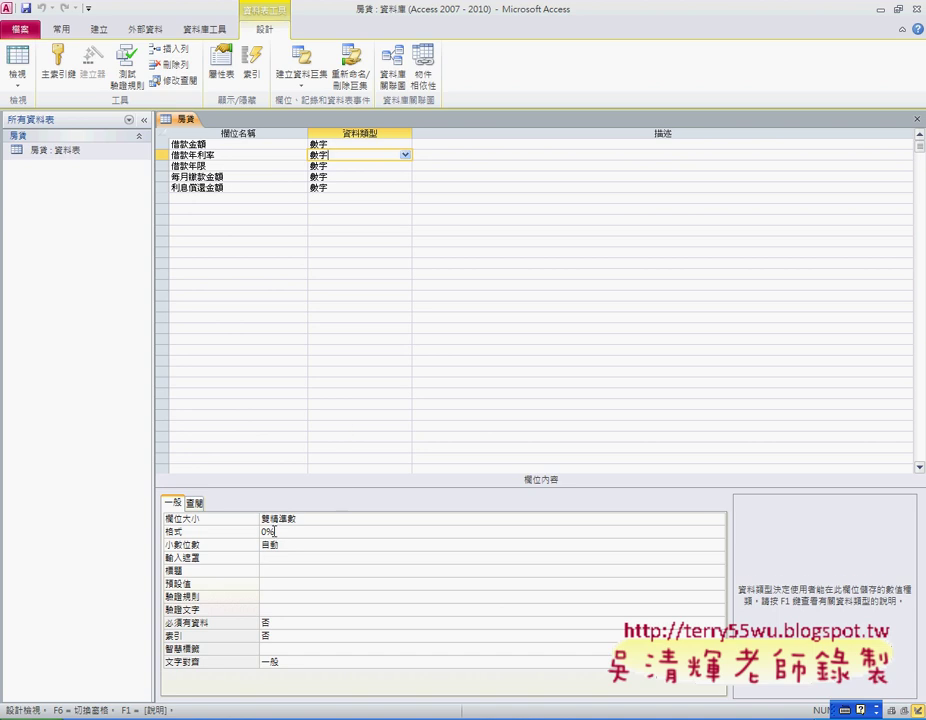
click(273, 531)
click(718, 533)
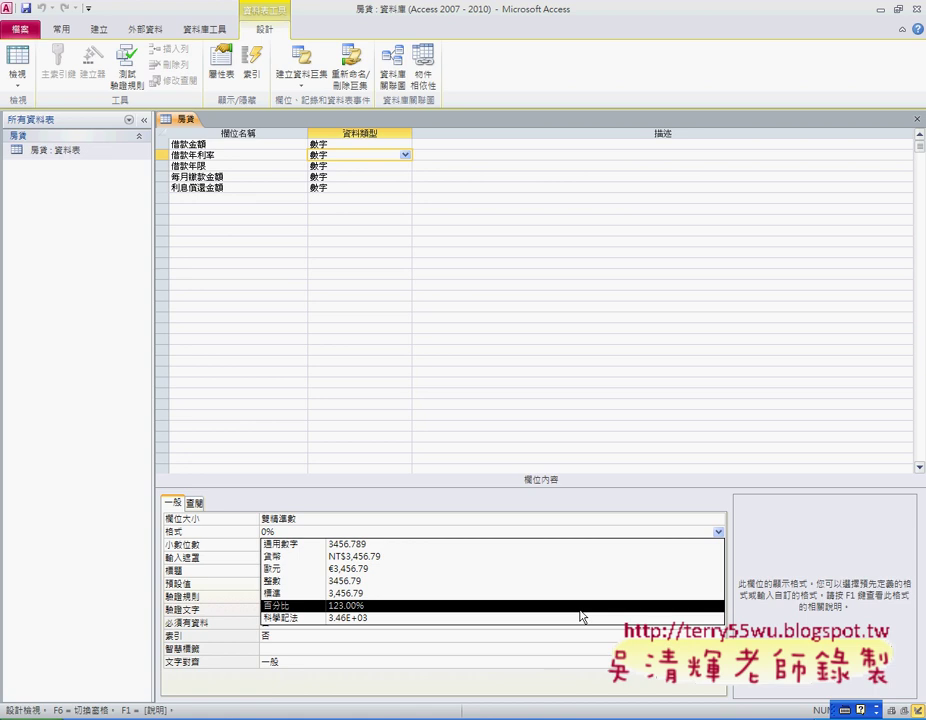
click(581, 614)
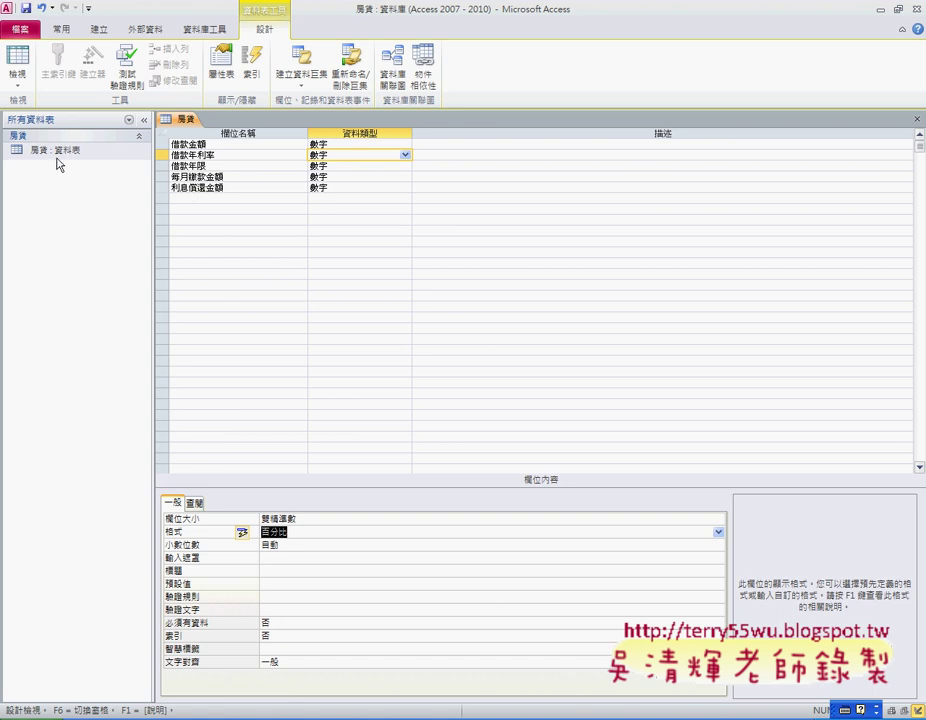
Step: Save the table design and reopen 房貸 to show rates like 1.50%
click(917, 119)
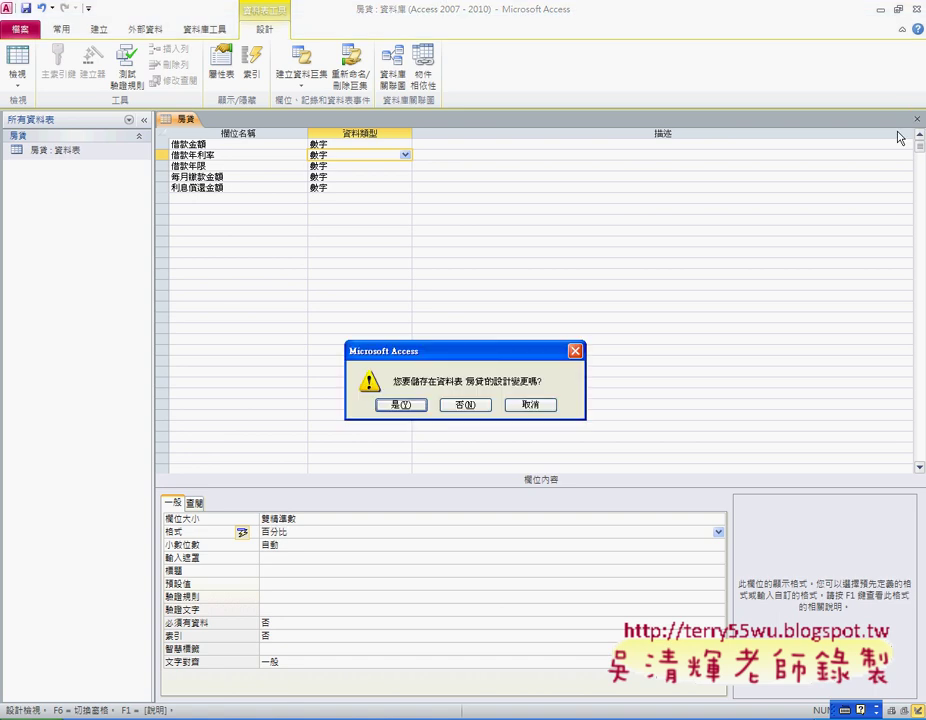
click(397, 405)
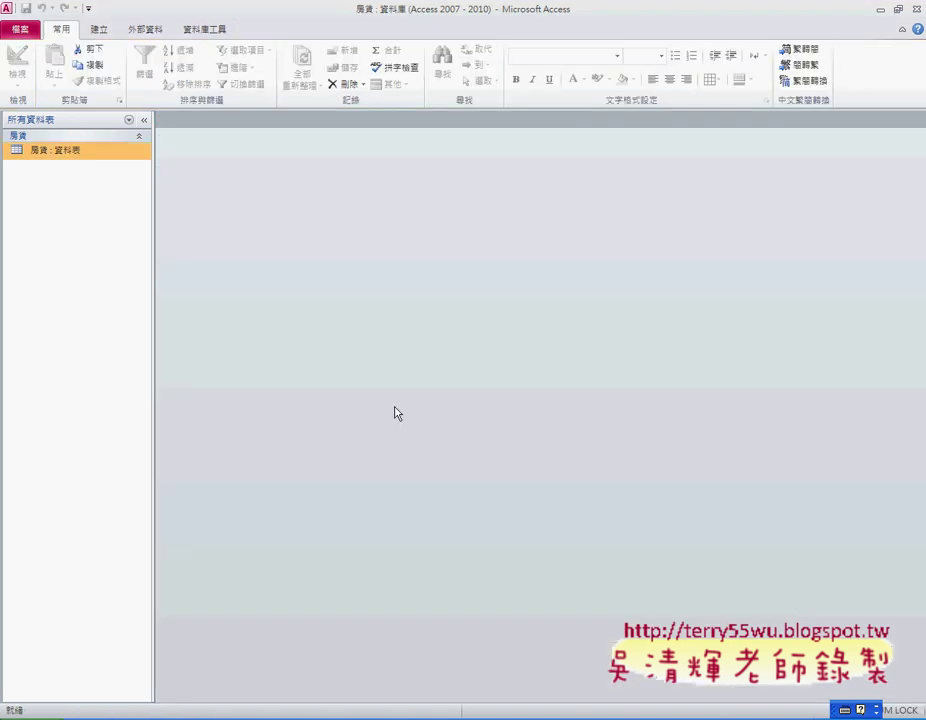
double_click(85, 152)
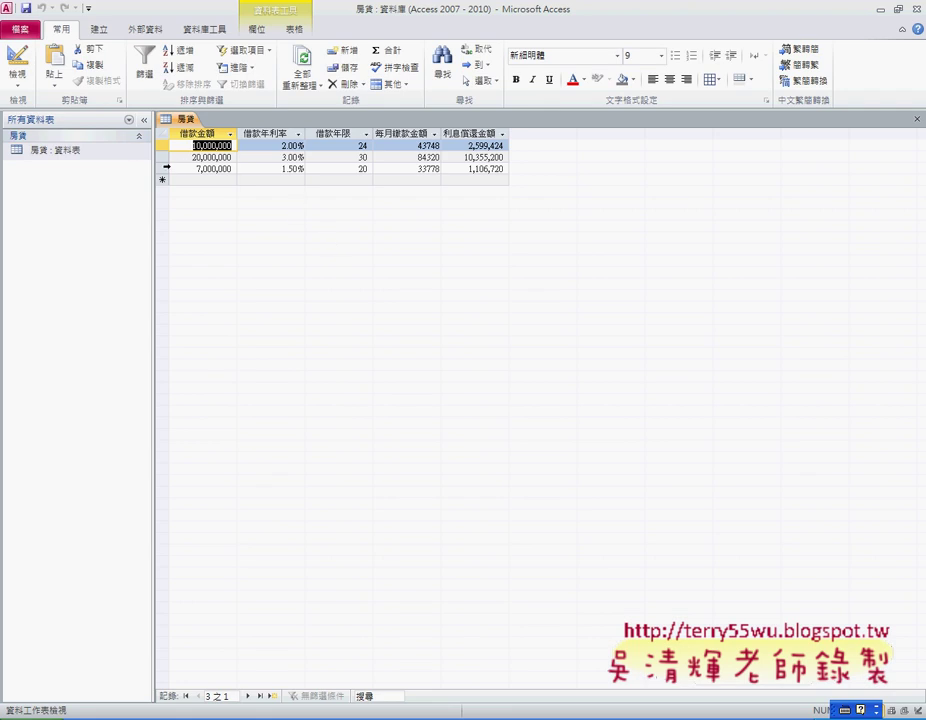
Step: Review the 7,000,000 record's percent rate, then close Access
click(162, 168)
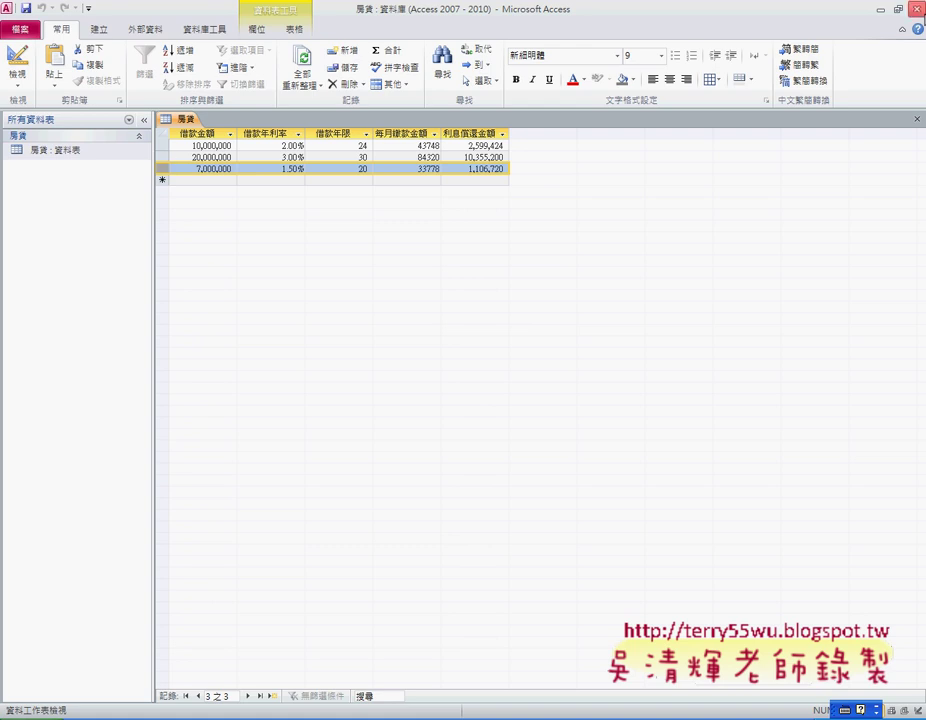
click(917, 10)
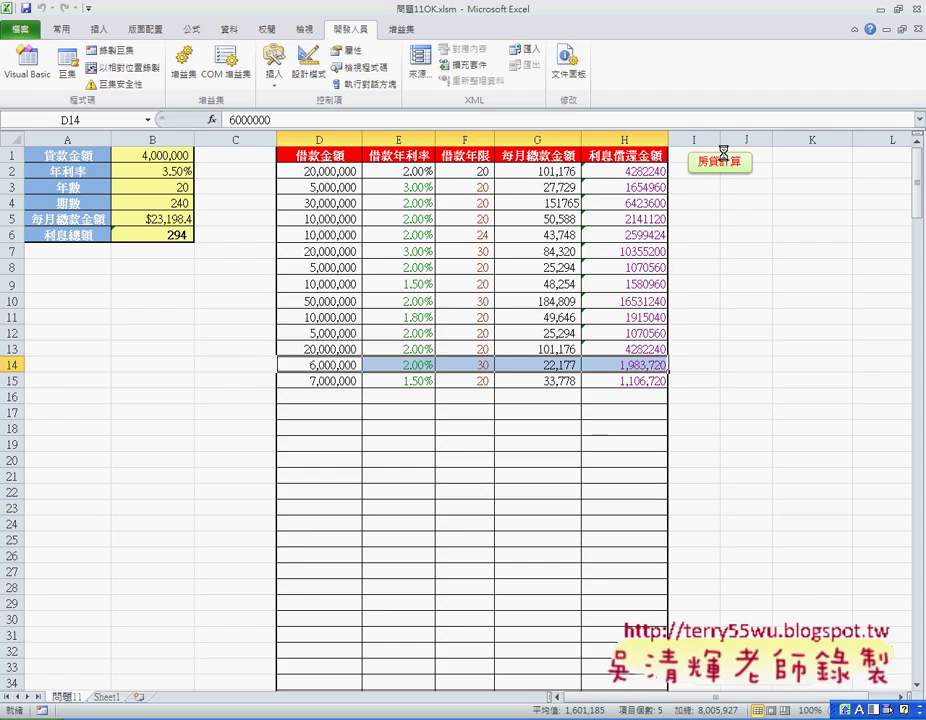
click(718, 161)
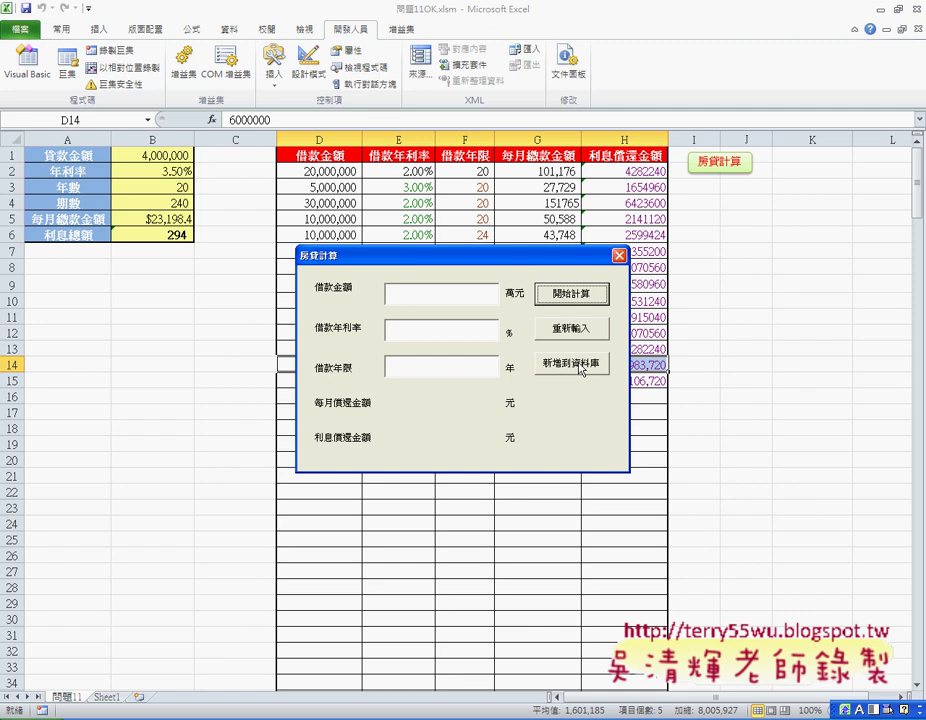
click(619, 256)
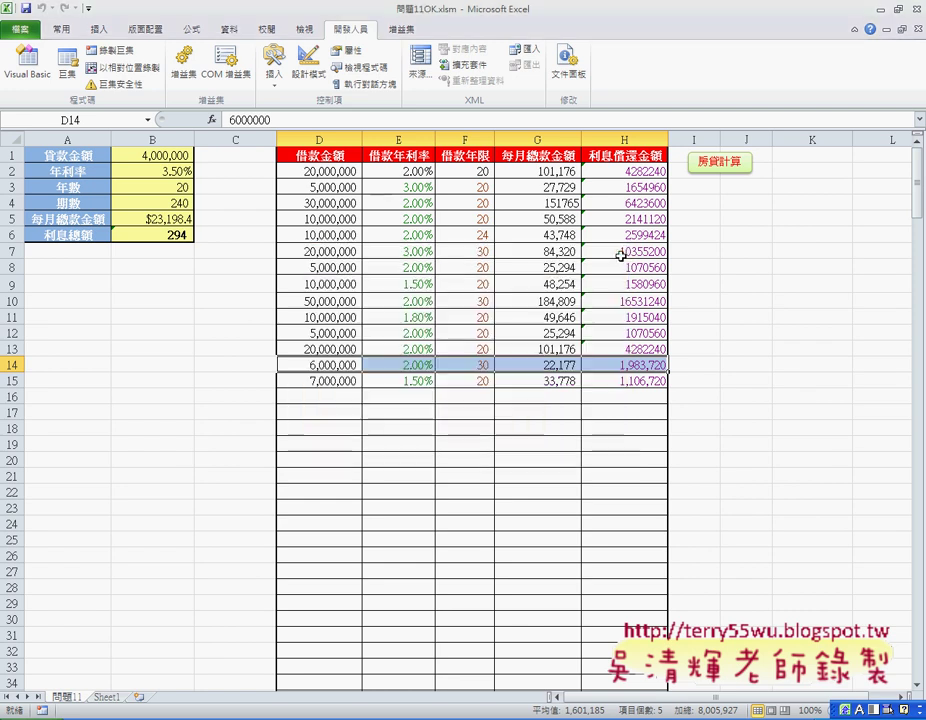
click(876, 9)
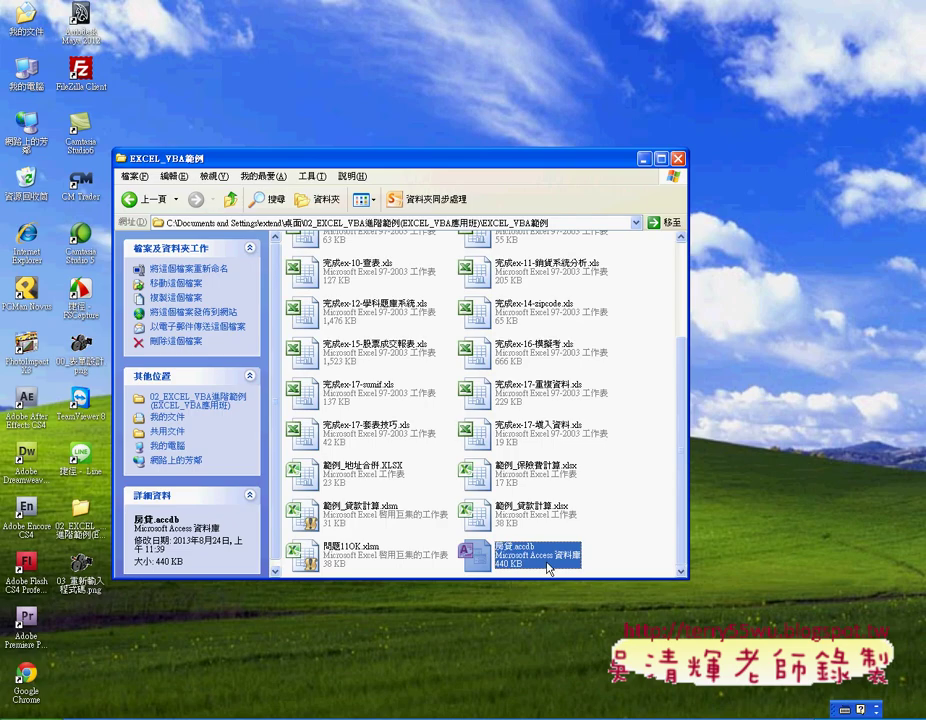
Step: Select 範例_貸款計算.xlsm and mark it with red circles and an arrow to 房貸.accdb
click(351, 516)
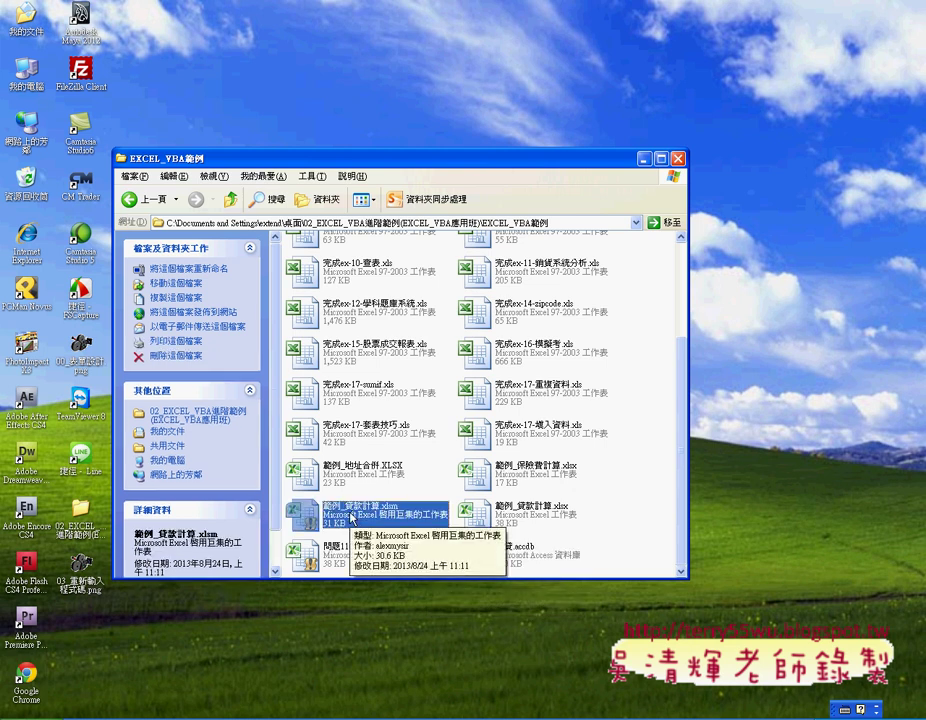
mouse_move(370, 527)
mouse_down()
mouse_move(318, 500)
mouse_move(398, 512)
mouse_up()
drag(470, 543, 560, 558)
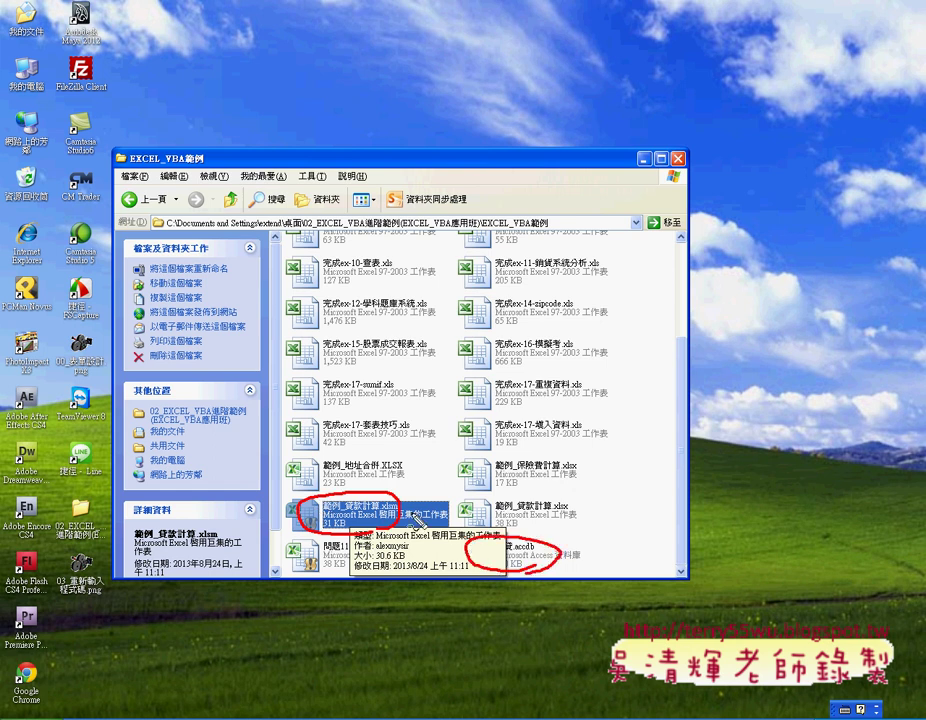
mouse_move(418, 522)
mouse_down()
mouse_move(470, 515)
mouse_move(514, 537)
mouse_up()
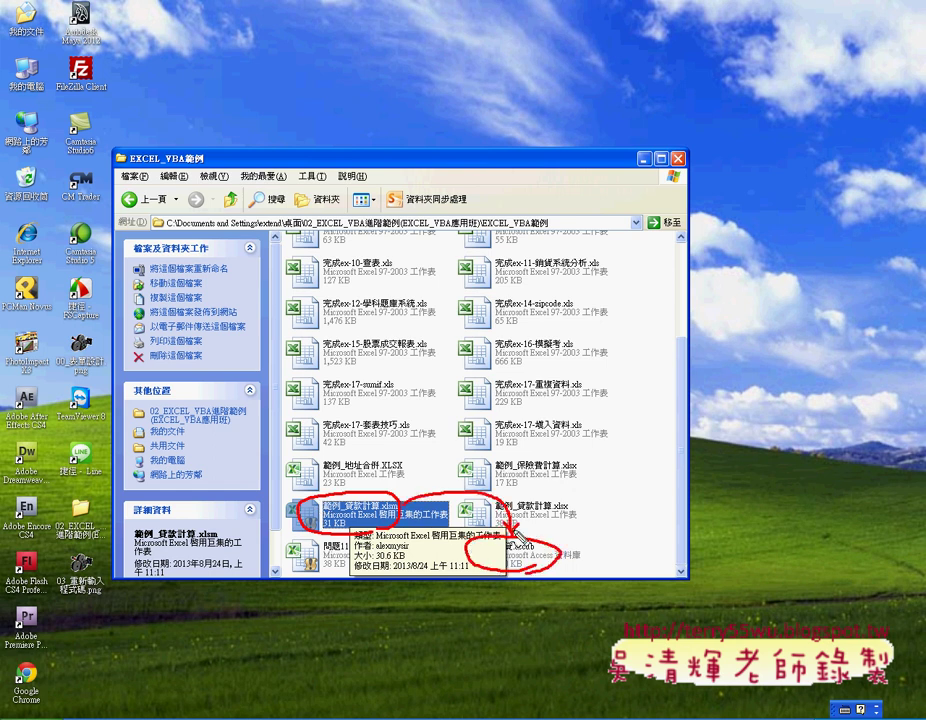